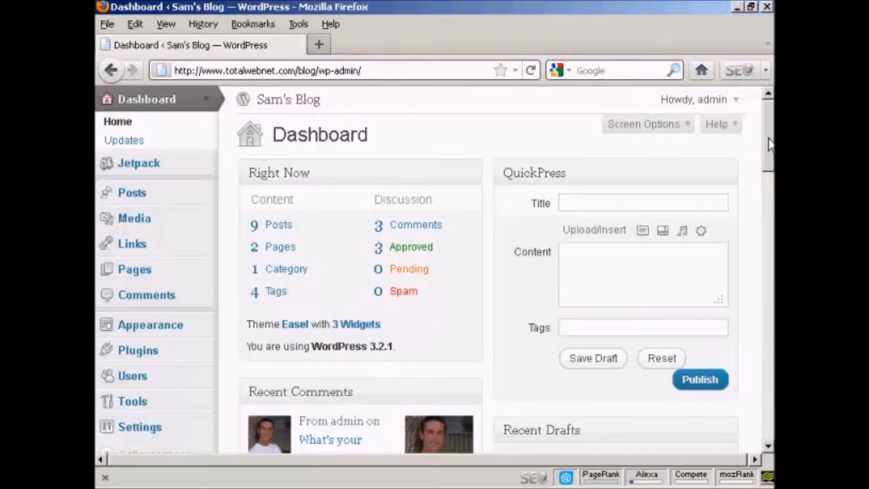
Search the plugin directory for "contact form" plugins.
click(144, 361)
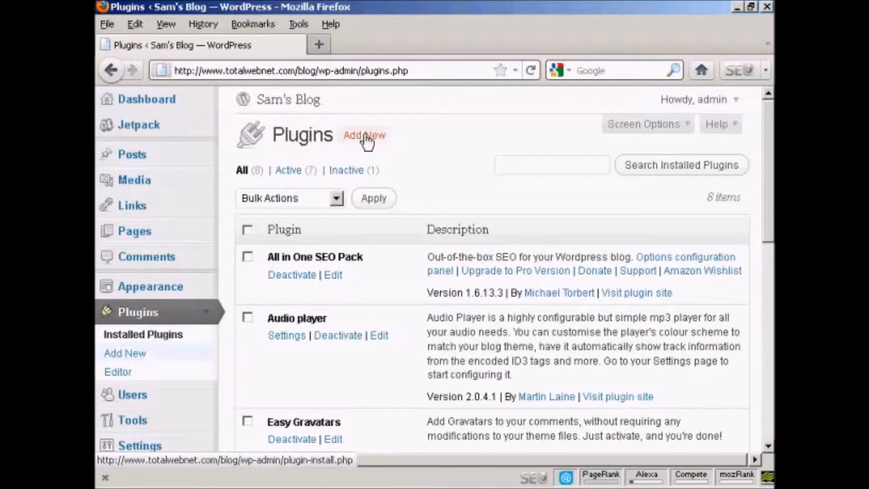
click(365, 135)
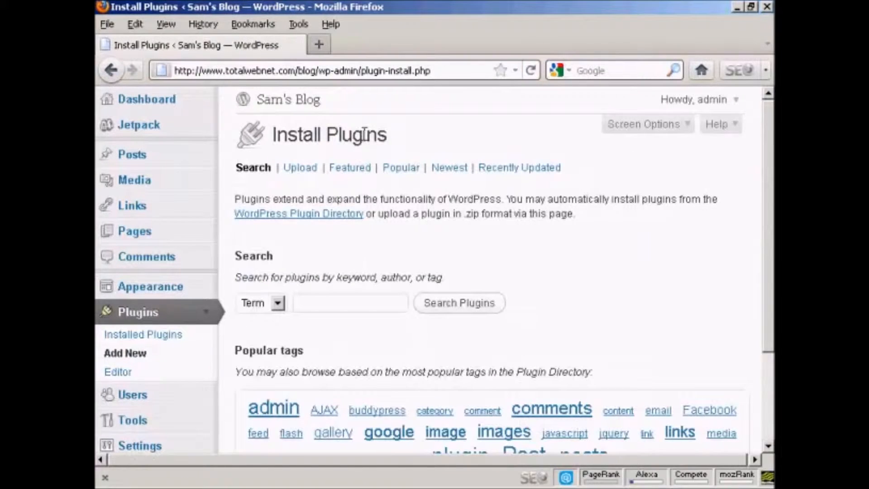
click(309, 303)
text(contact form)
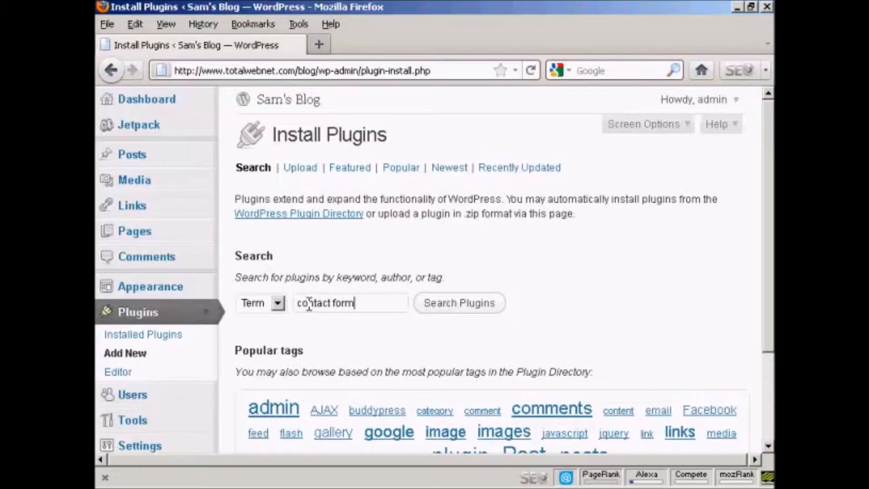
click(452, 311)
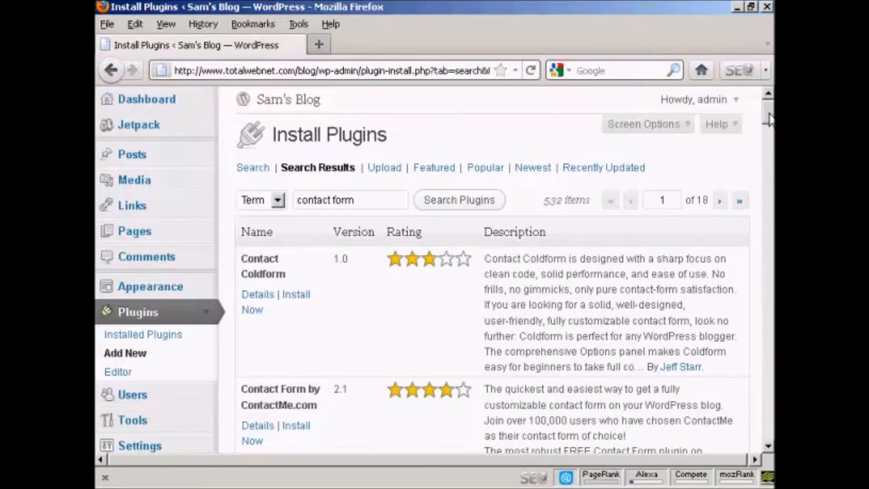
Install and activate the Slick Contact Forms plugin from the search results.
drag(769, 119, 769, 172)
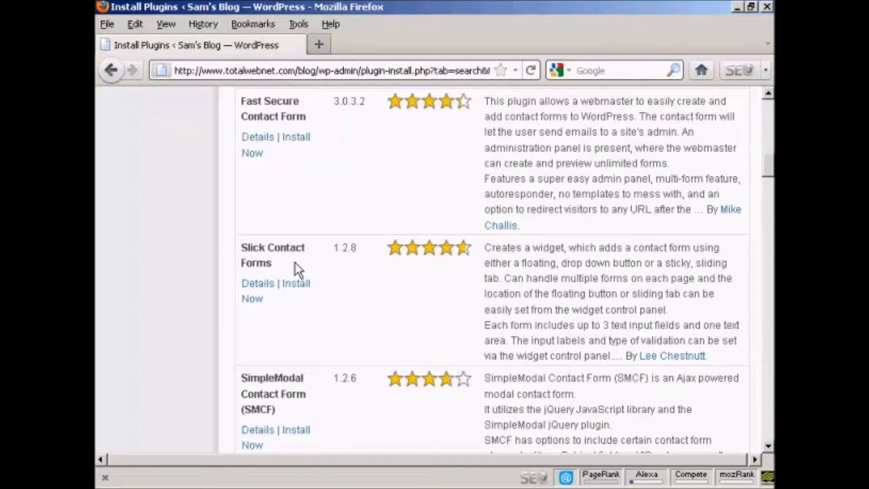
click(300, 289)
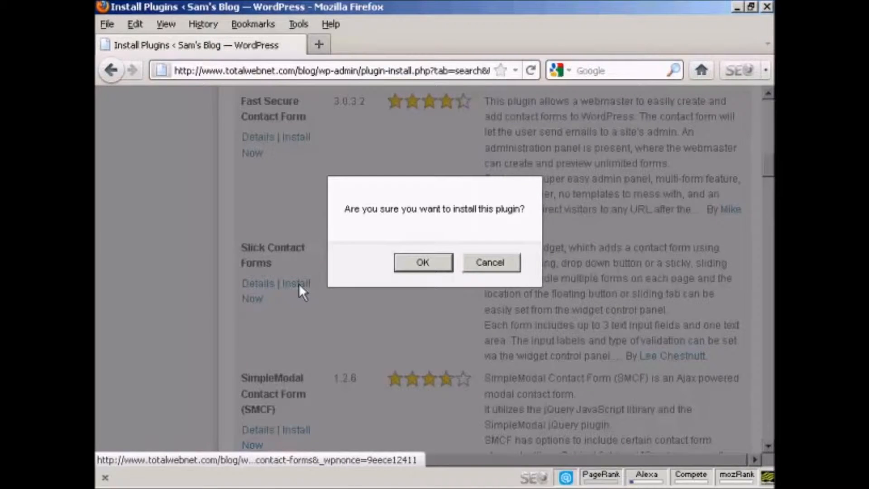
click(424, 263)
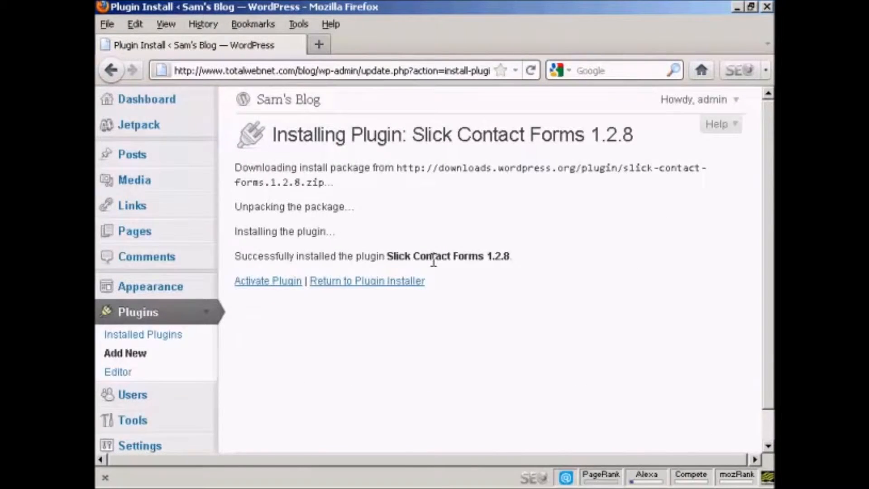
click(275, 290)
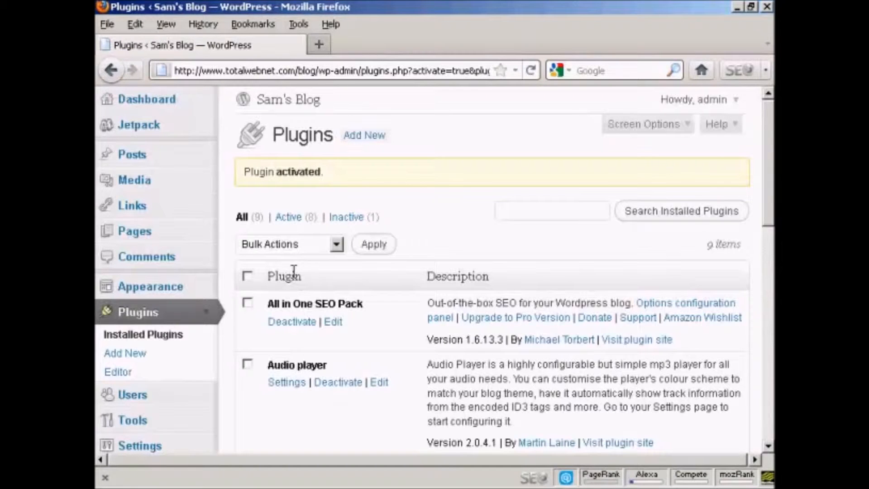
In Slick Contact Forms settings, set the email subject to "From Sam's Blog" and enable including IP address and page URL.
drag(765, 167, 769, 233)
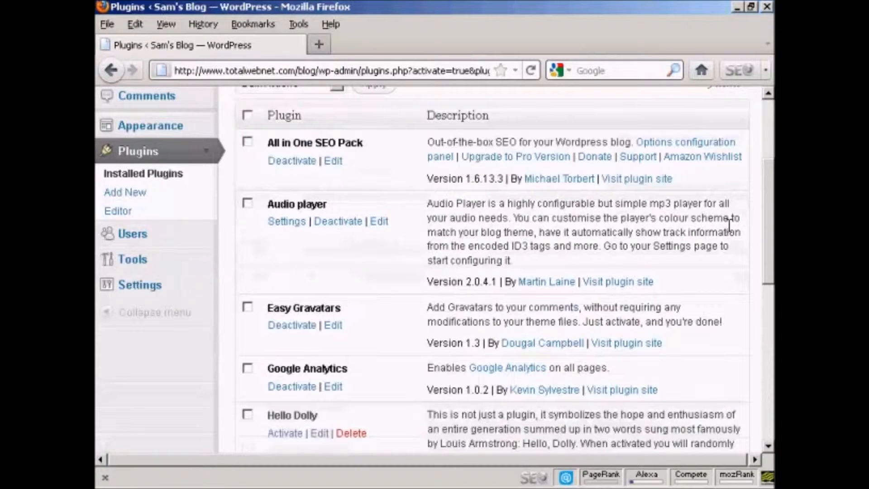
click(145, 290)
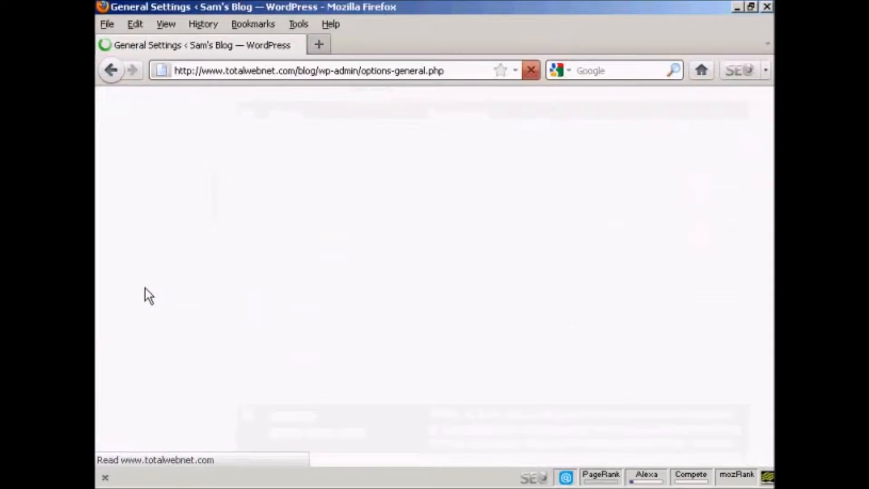
scroll(367, 333, down, 8)
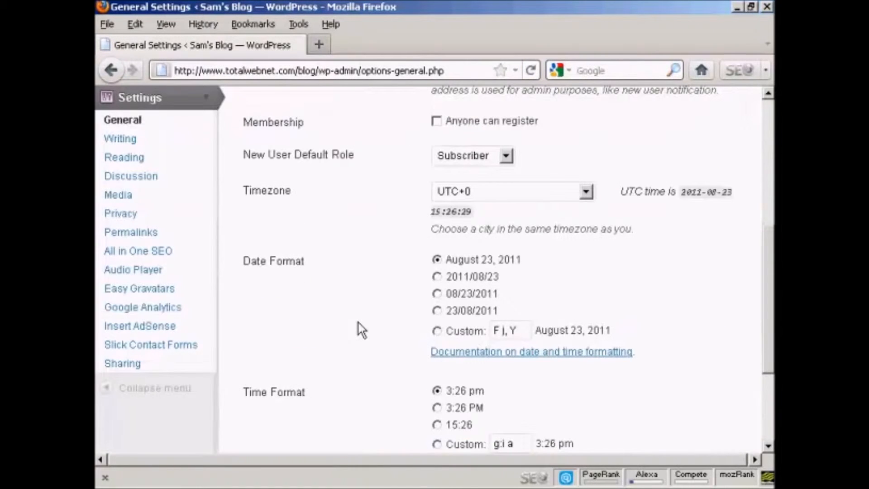
click(177, 348)
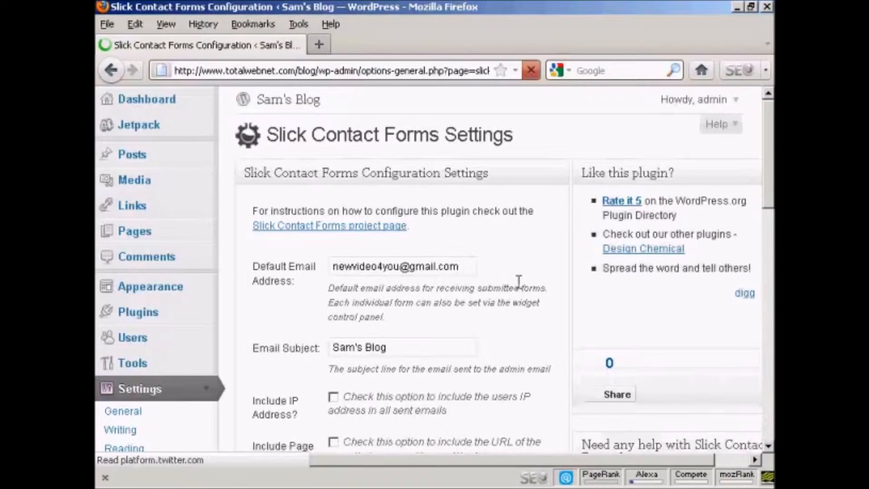
drag(770, 146, 770, 168)
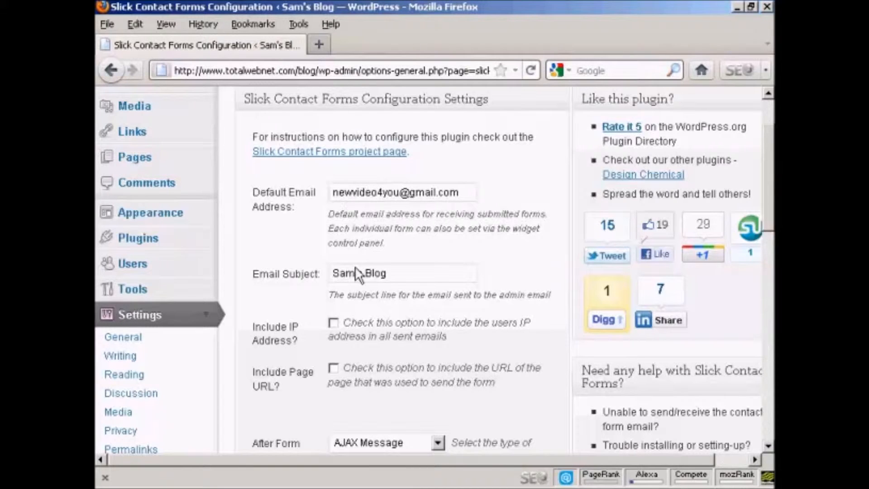
click(329, 273)
text(From)
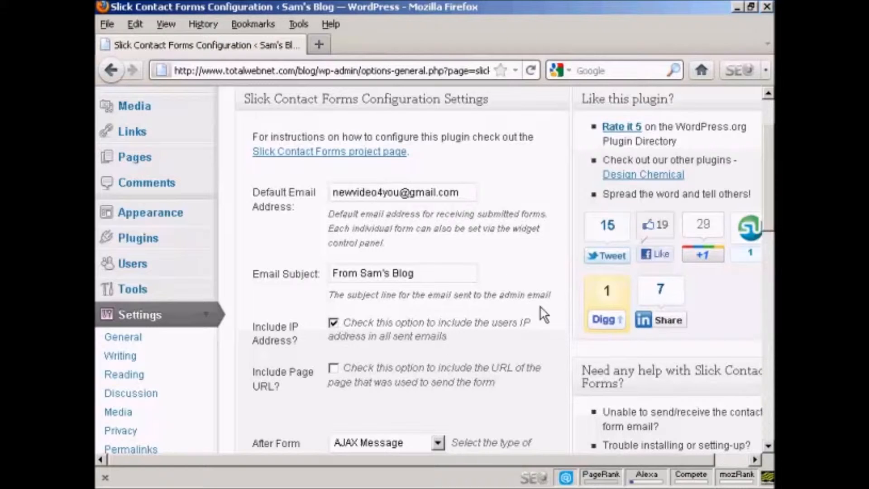
scroll(531, 322, down, 4)
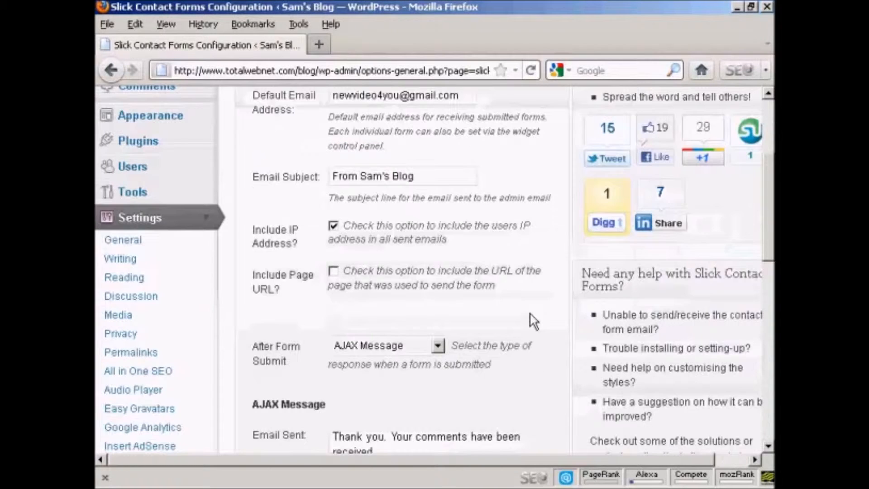
click(333, 272)
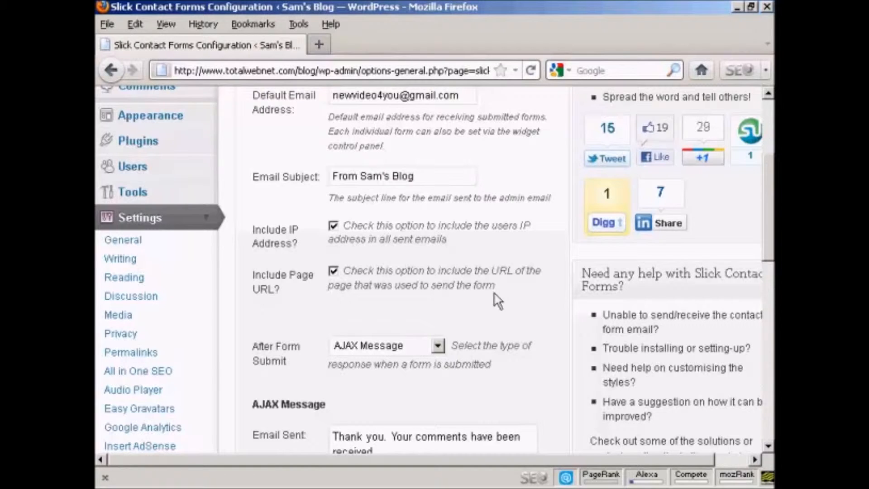
Scroll through the AJAX message and validation message settings of the plugin.
scroll(494, 296, down, 4)
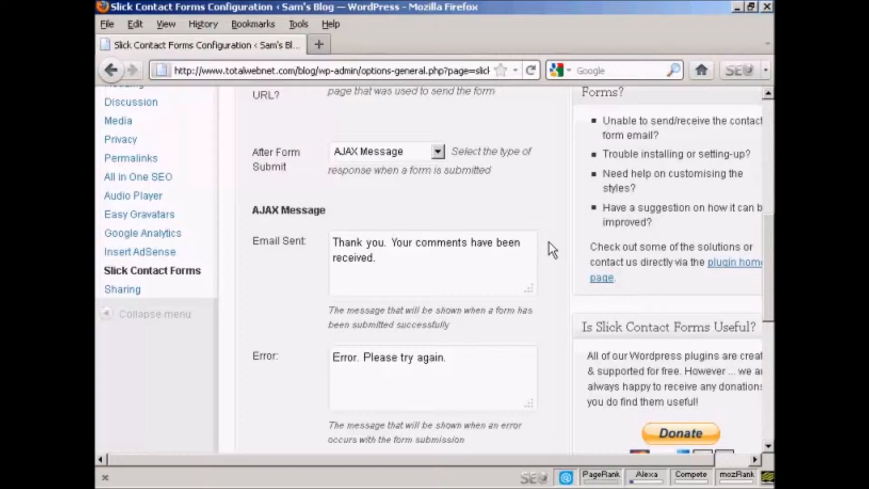
scroll(549, 273, down, 4)
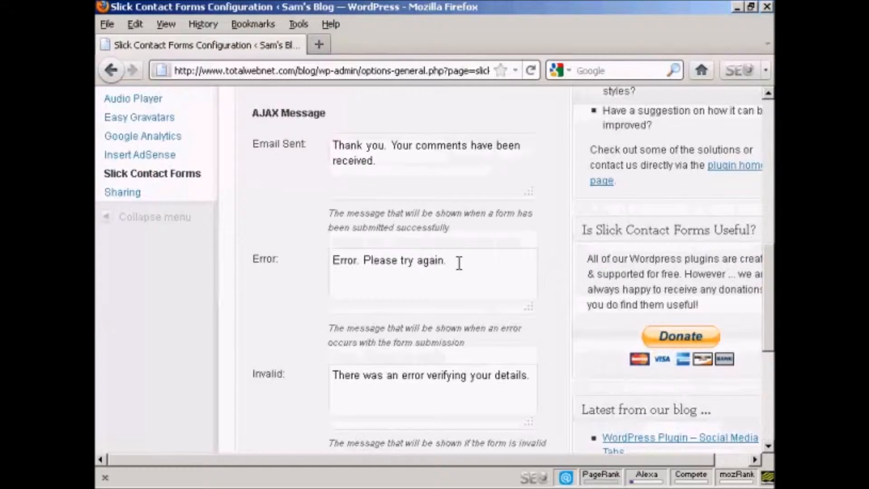
scroll(558, 332, down, 4)
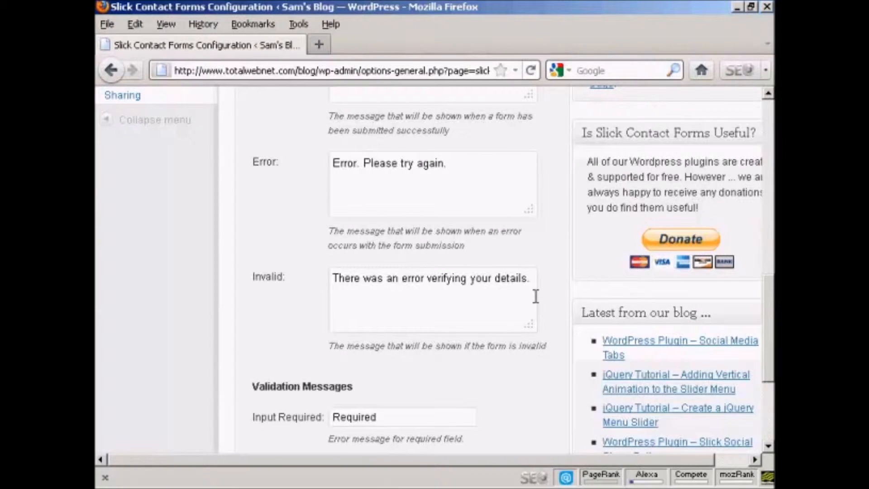
scroll(536, 298, down, 8)
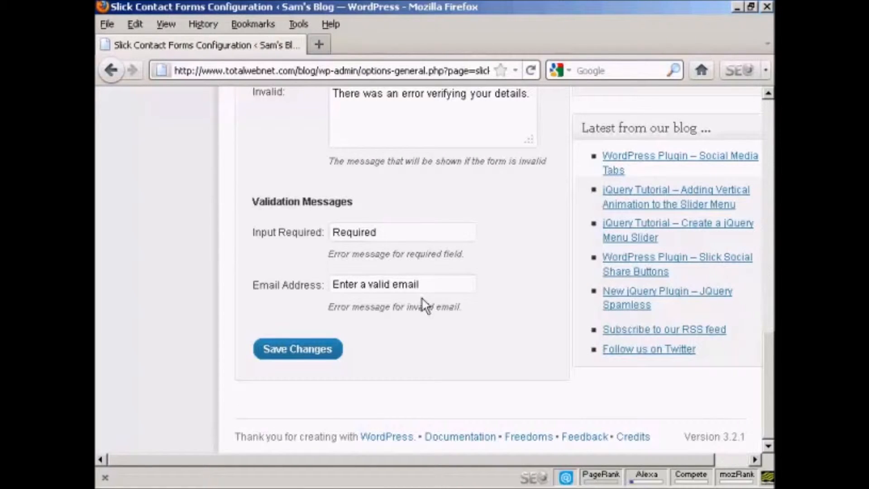
scroll(541, 291, up, 8)
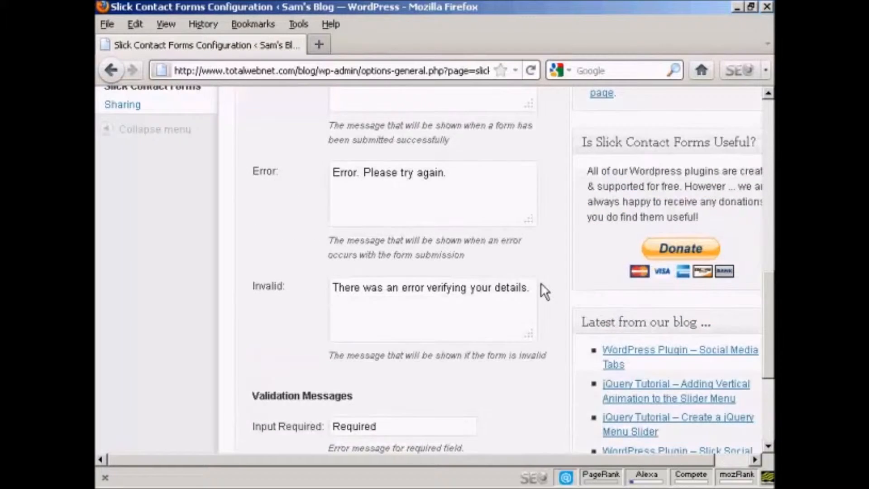
scroll(544, 291, up, 10)
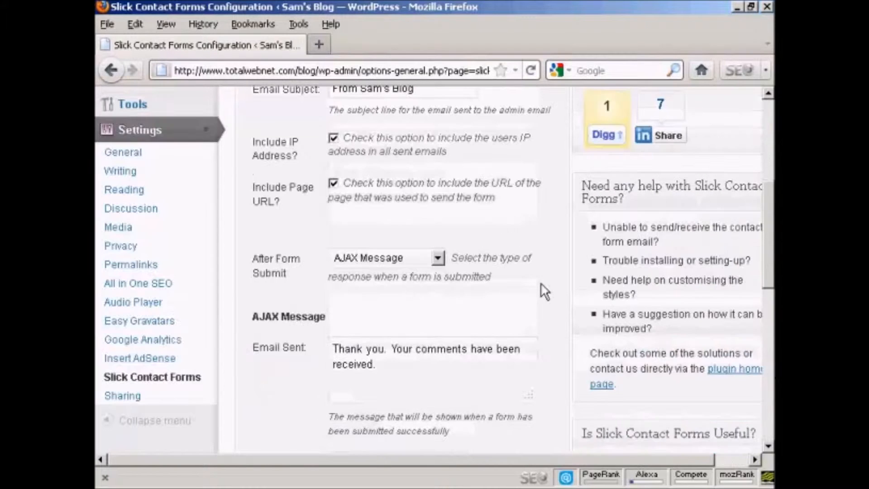
Preview the Redirect option for After Form Submit and restore it to AJAX Message.
click(437, 258)
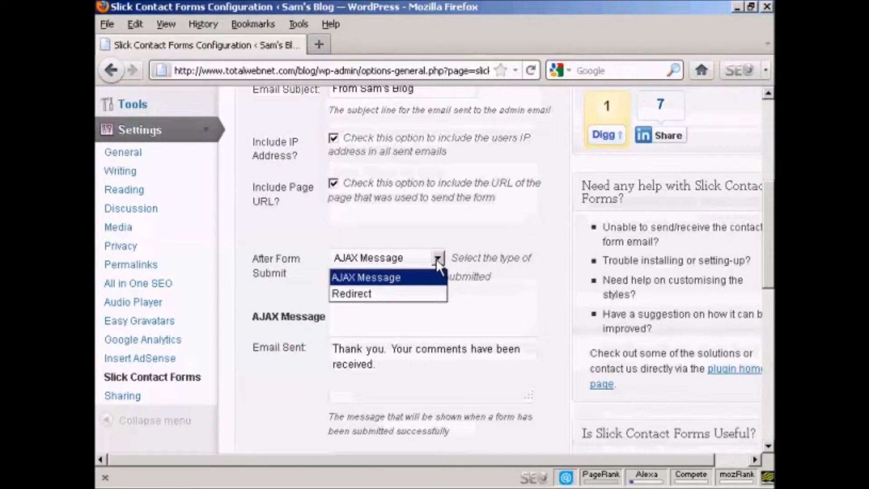
click(368, 294)
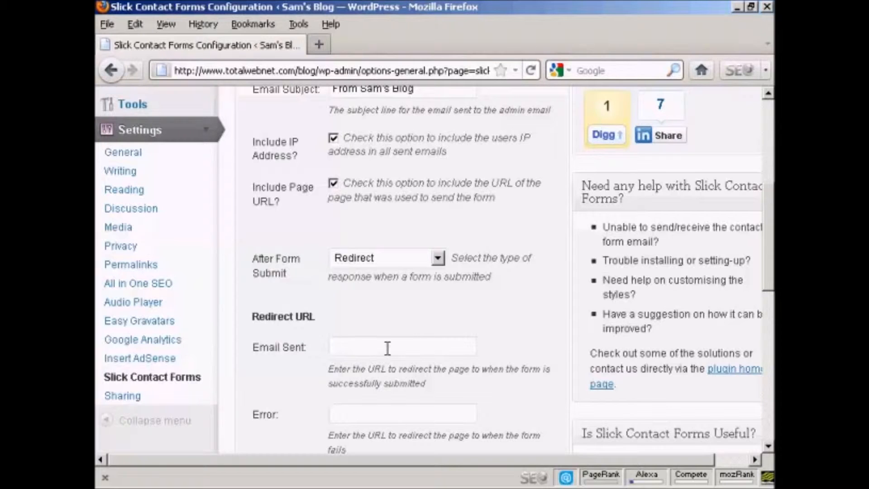
scroll(426, 393, down, 4)
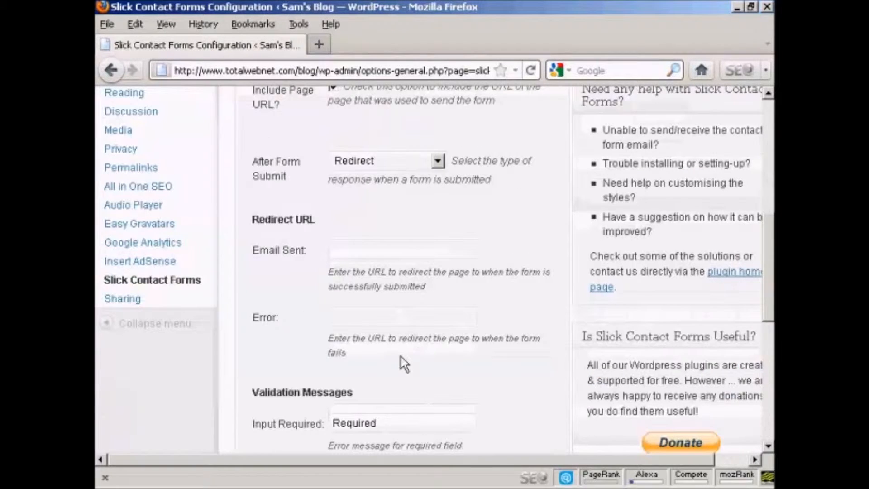
scroll(403, 362, down, 8)
scroll(449, 338, up, 12)
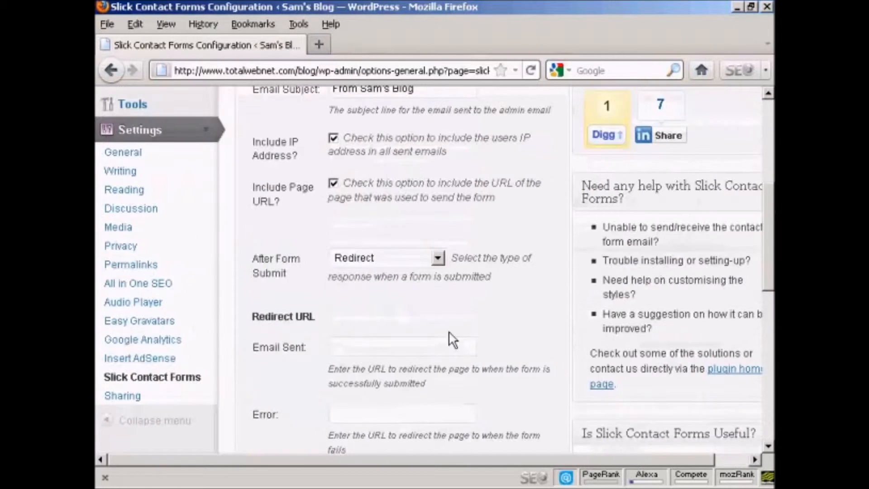
click(436, 257)
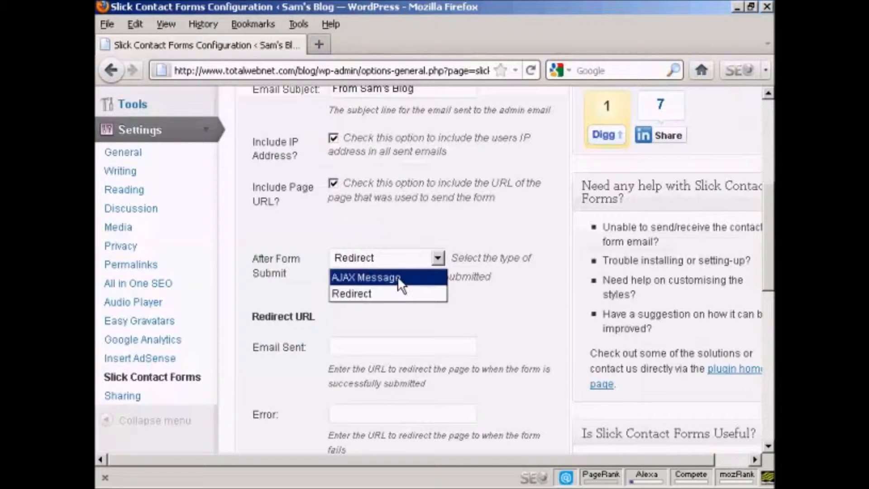
click(418, 277)
Save the Slick Contact Forms settings.
drag(772, 221, 771, 375)
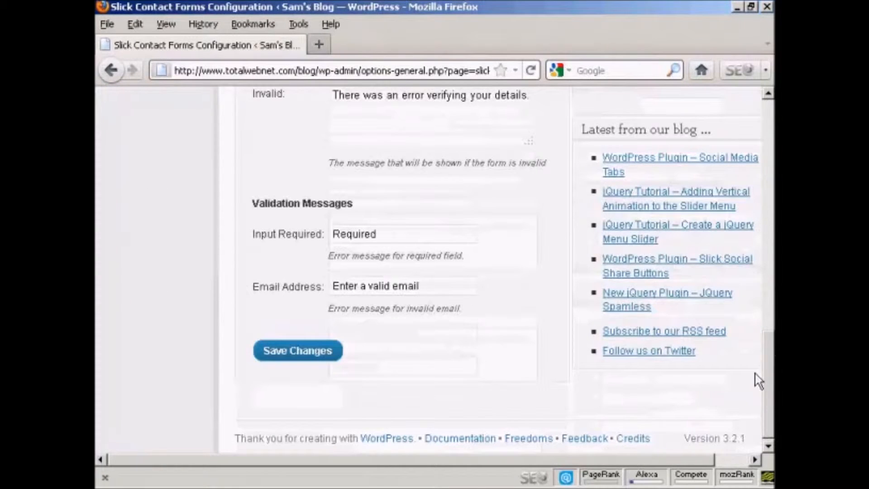
click(313, 354)
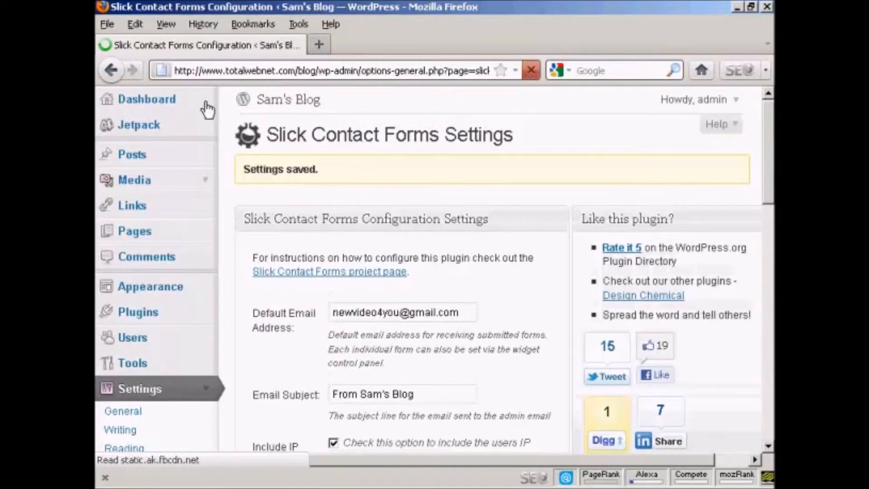
Add the Slick Contact Forms widget to the Left Sidebar on the Widgets page.
click(137, 101)
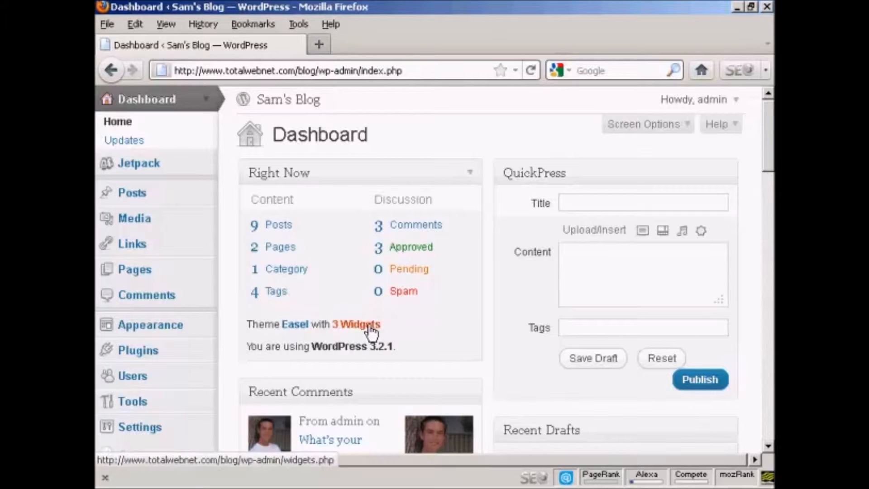
click(369, 328)
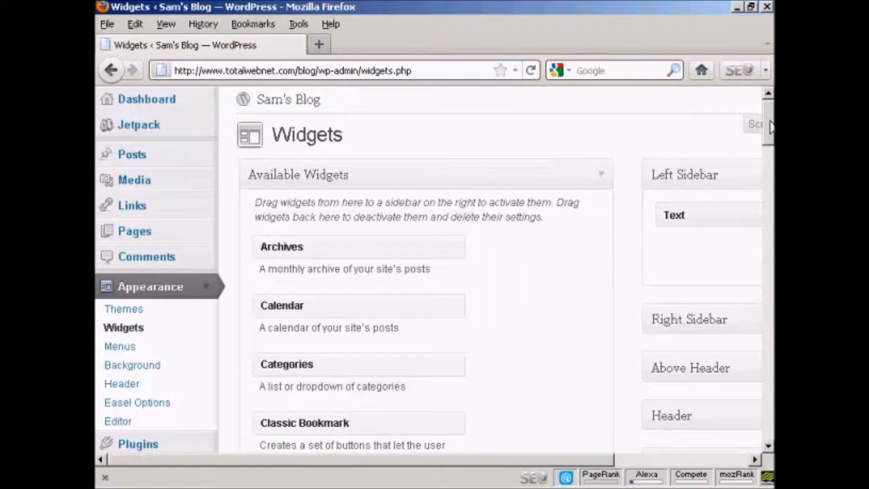
drag(770, 127, 771, 272)
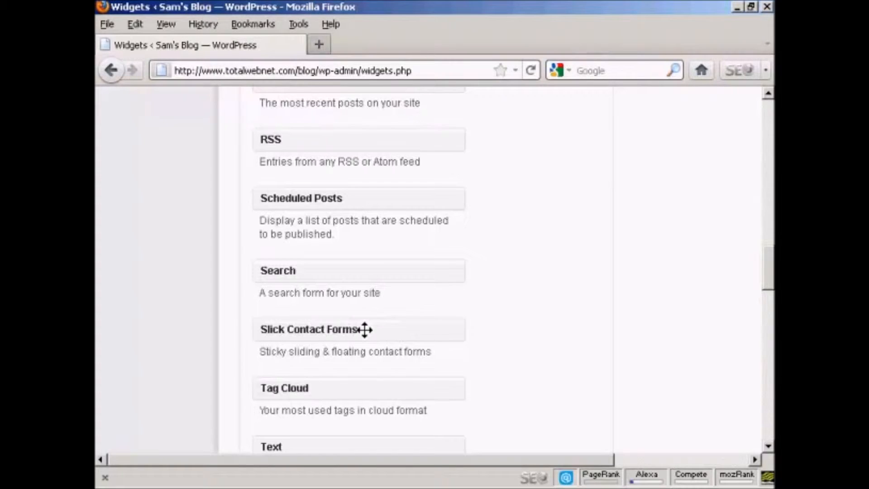
drag(365, 329, 690, 238)
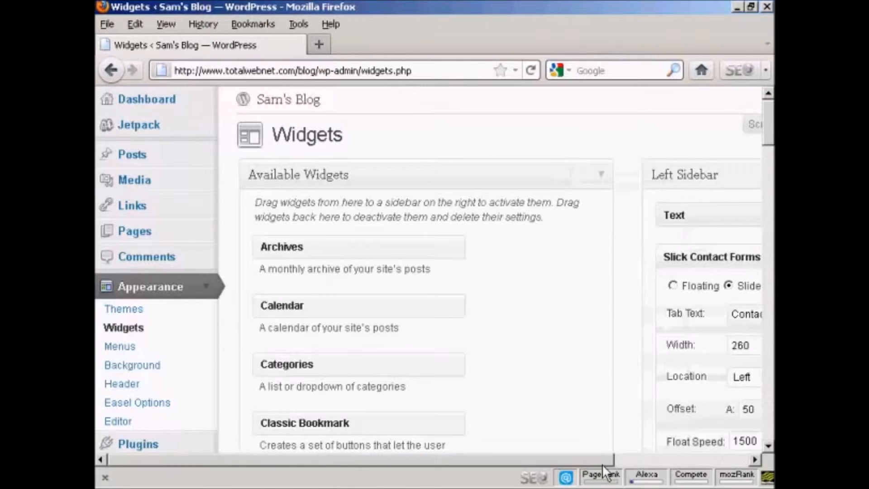
Set the Slick Contact Forms widget to the Floating style.
drag(598, 459, 732, 462)
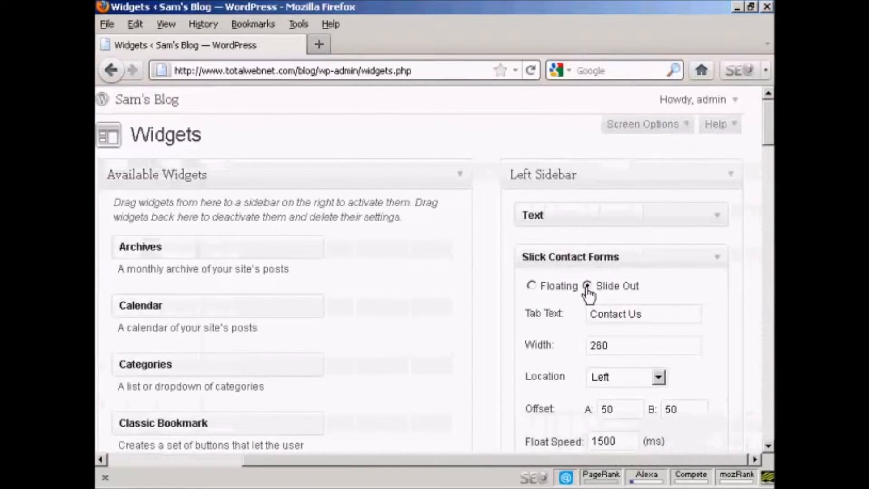
click(532, 286)
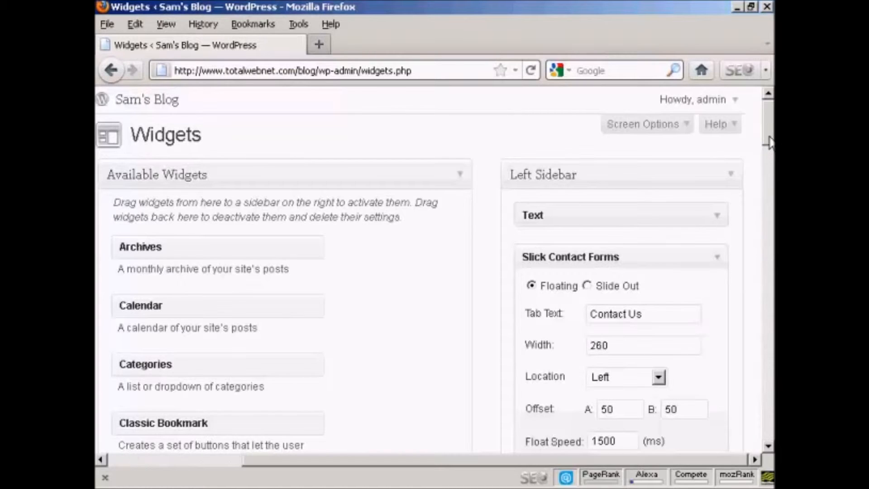
drag(769, 136, 769, 160)
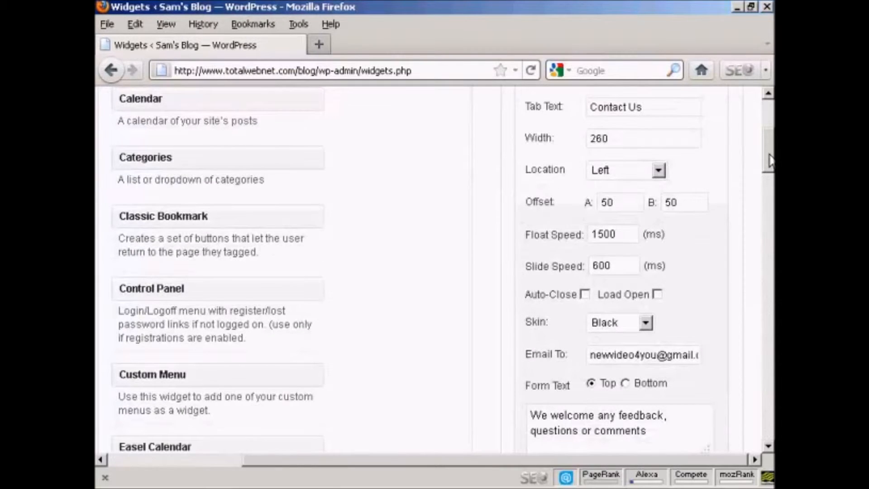
Browse the widget's Skin options, keeping the Black skin.
drag(769, 161, 769, 171)
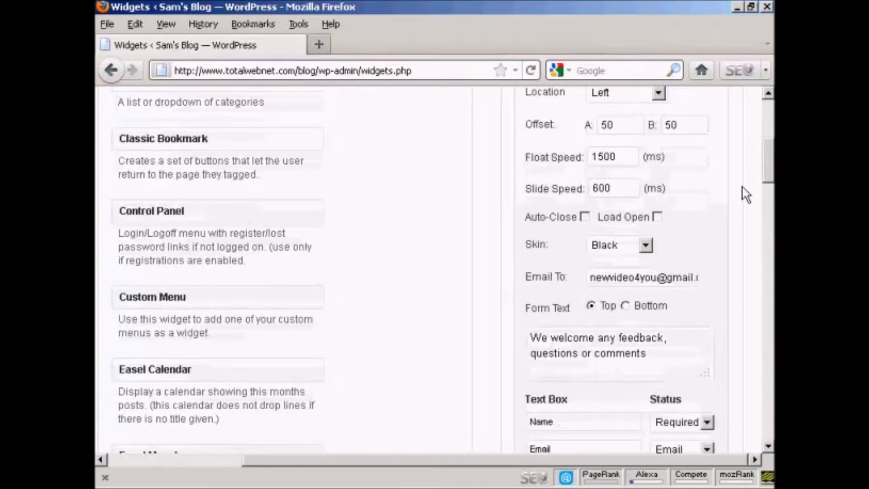
click(646, 244)
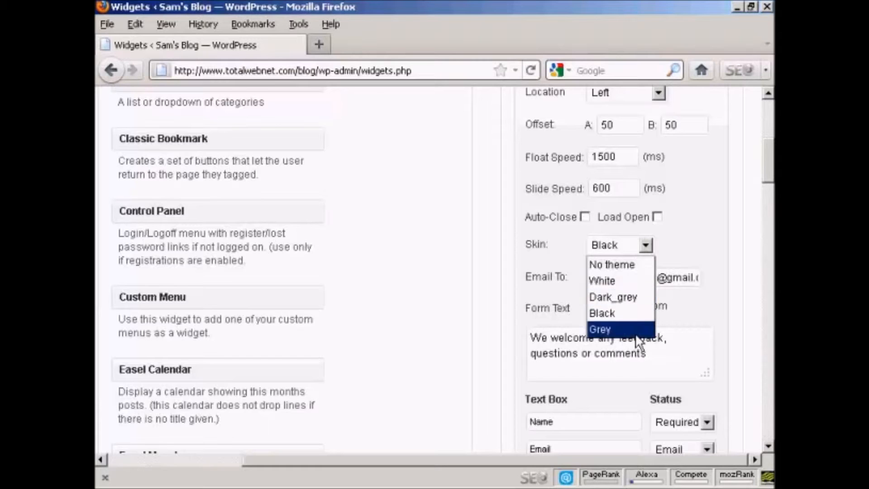
click(692, 243)
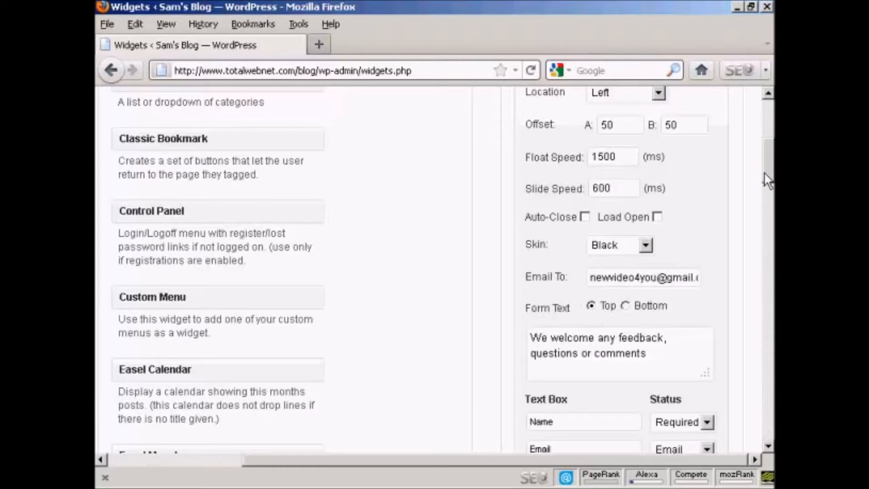
drag(767, 177, 768, 202)
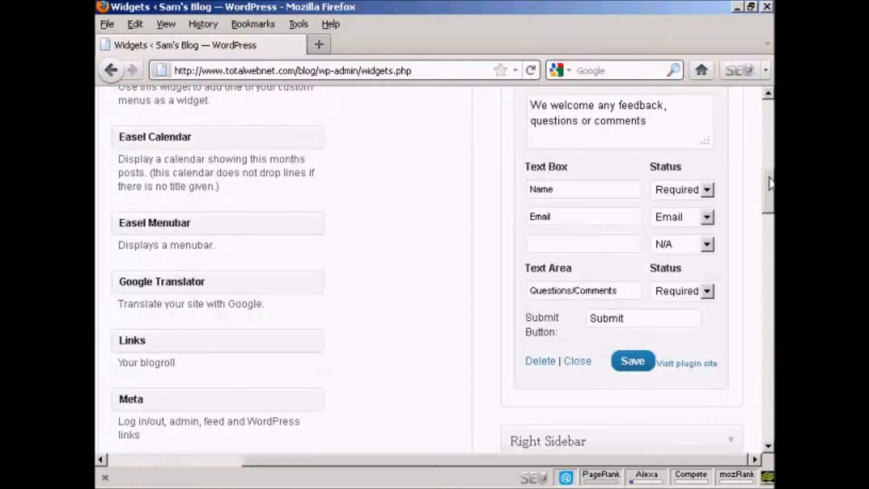
scroll(768, 184, up, 10)
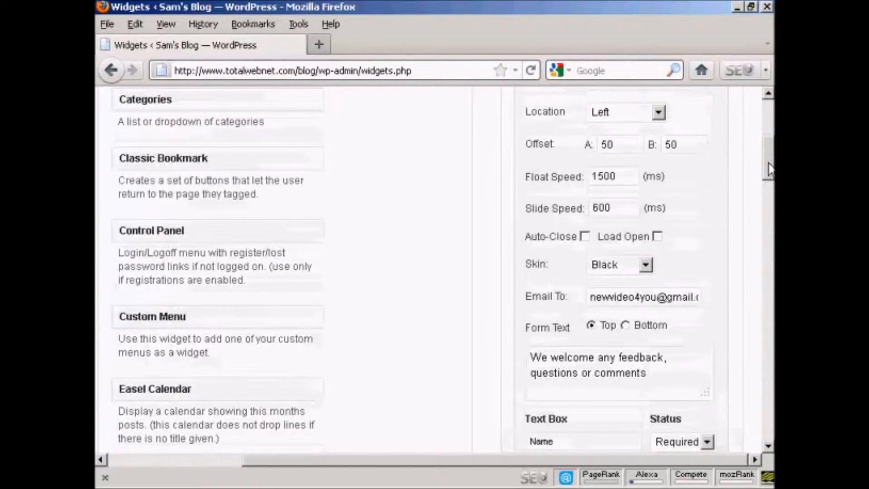
scroll(769, 170, up, 4)
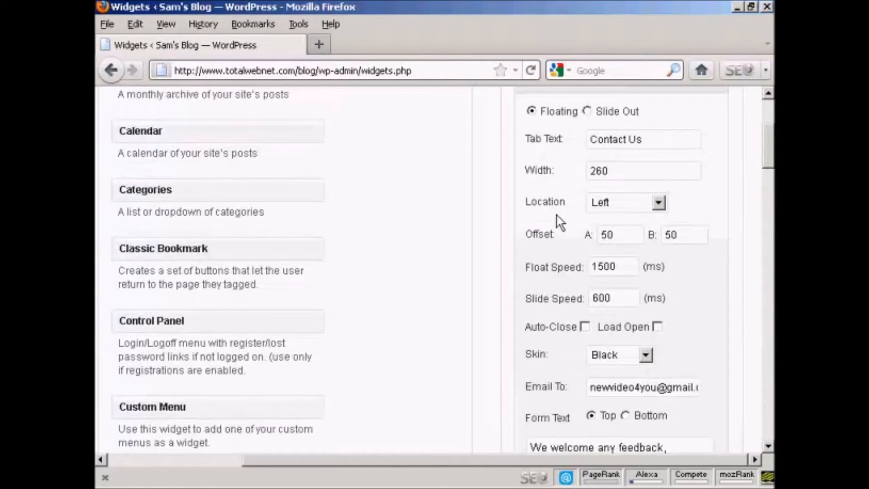
Open the widget's Location options and save the Slick Contact Forms widget settings.
click(659, 202)
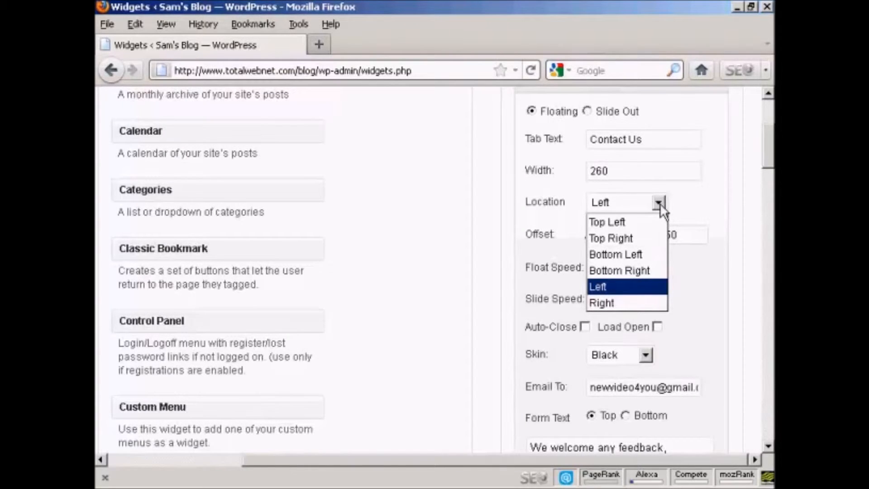
click(694, 203)
drag(767, 167, 768, 235)
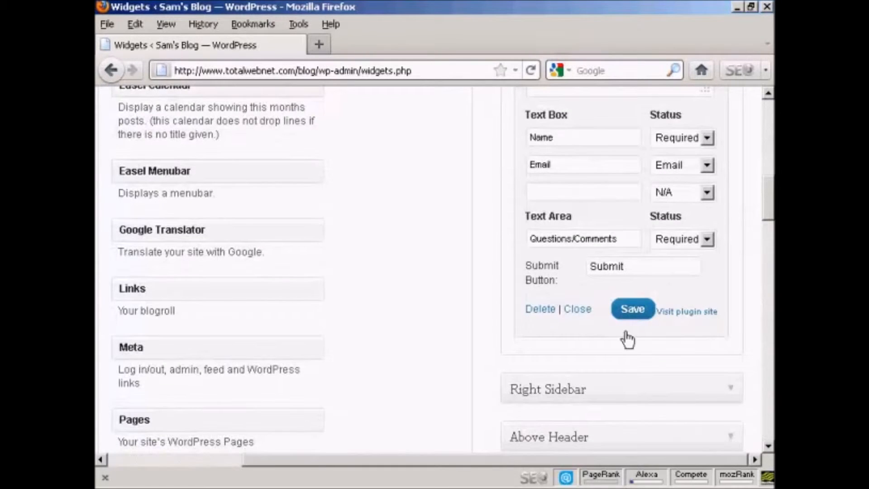
click(634, 317)
click(767, 162)
drag(768, 162, 760, 110)
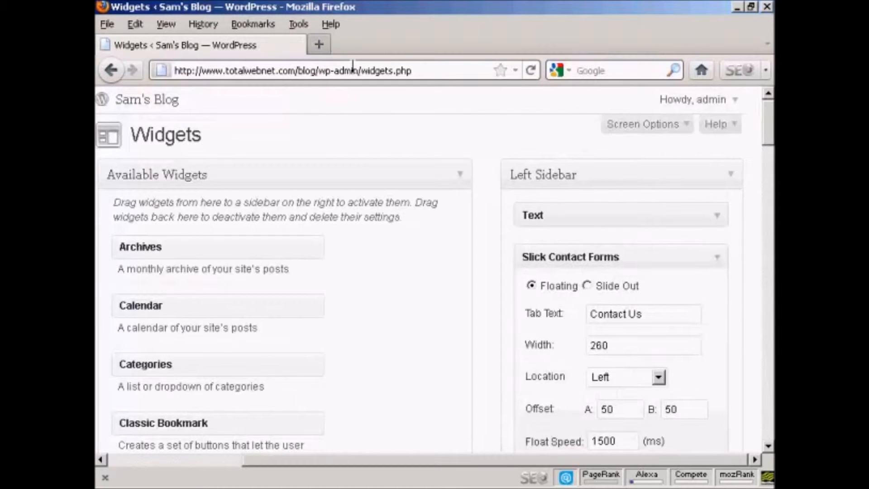
click(319, 71)
click(319, 71)
drag(319, 71, 429, 72)
key(BackSpace)
key(Return)
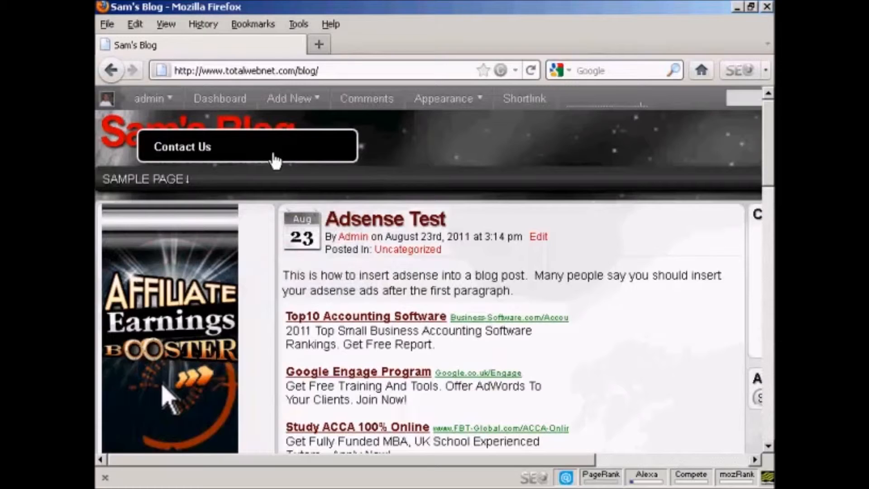
Open the floating Contact Us form, submit a test message, and close the form.
click(319, 156)
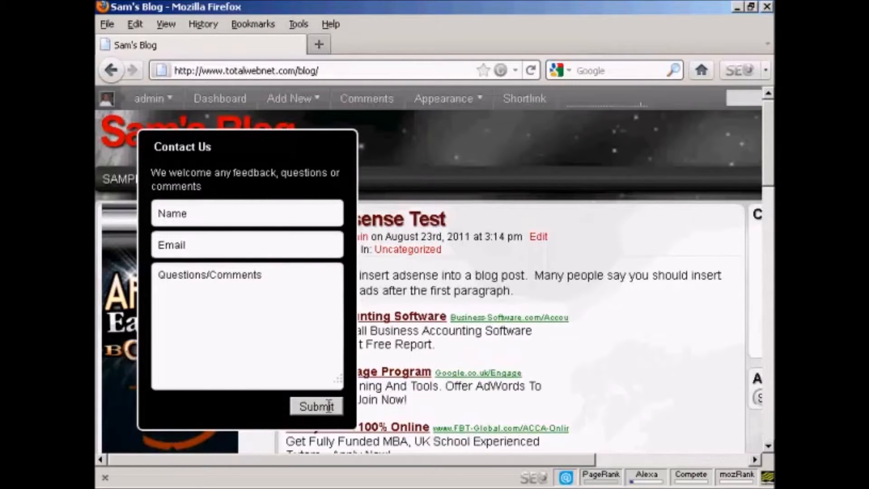
click(207, 212)
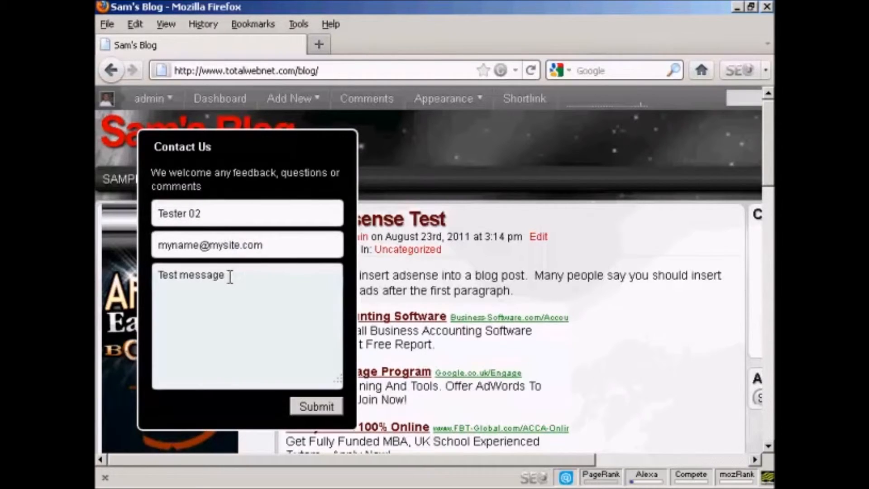
click(330, 404)
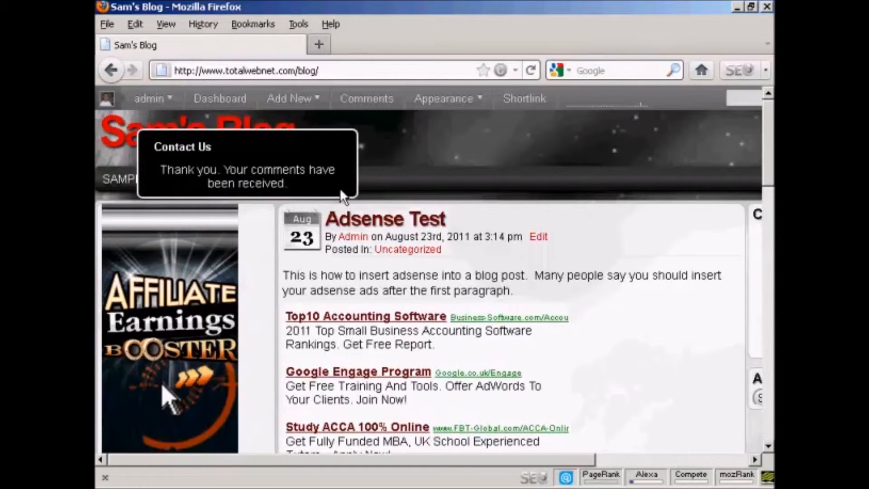
click(344, 147)
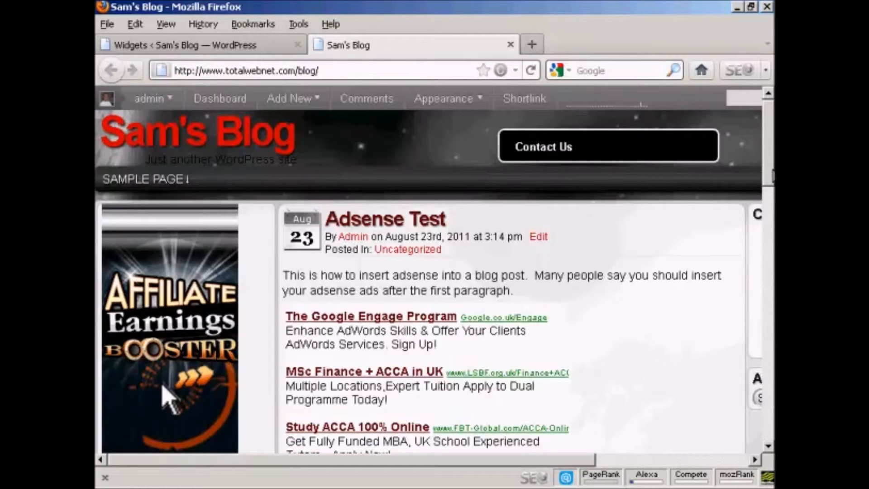
Scroll through the blog page to check how the floating Contact Us tab follows the view.
scroll(770, 190, down, 2)
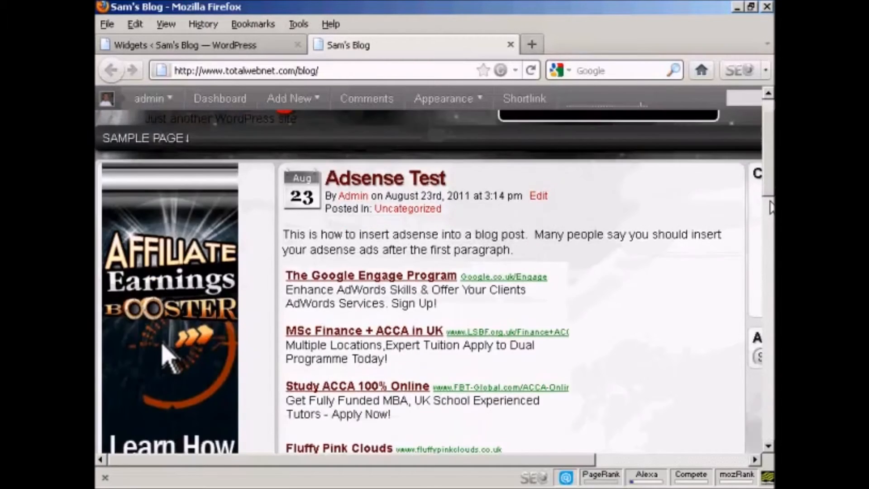
scroll(770, 208, down, 5)
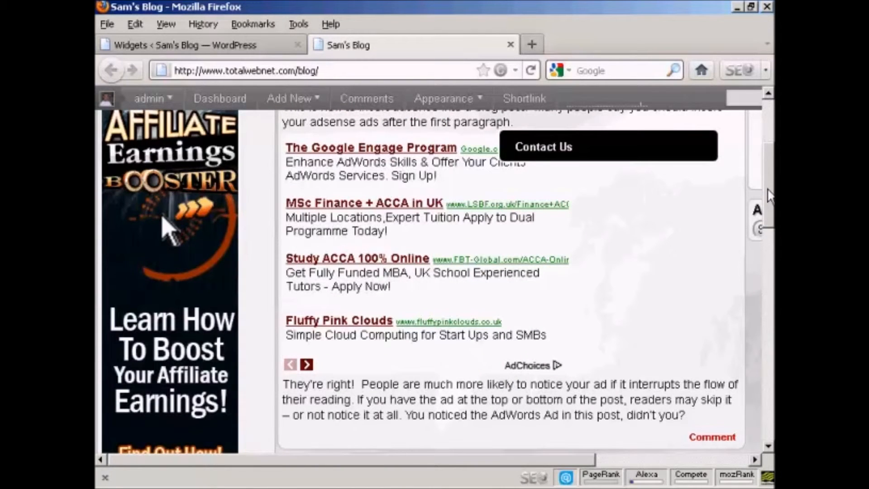
scroll(770, 207, down, 2)
scroll(770, 208, down, 3)
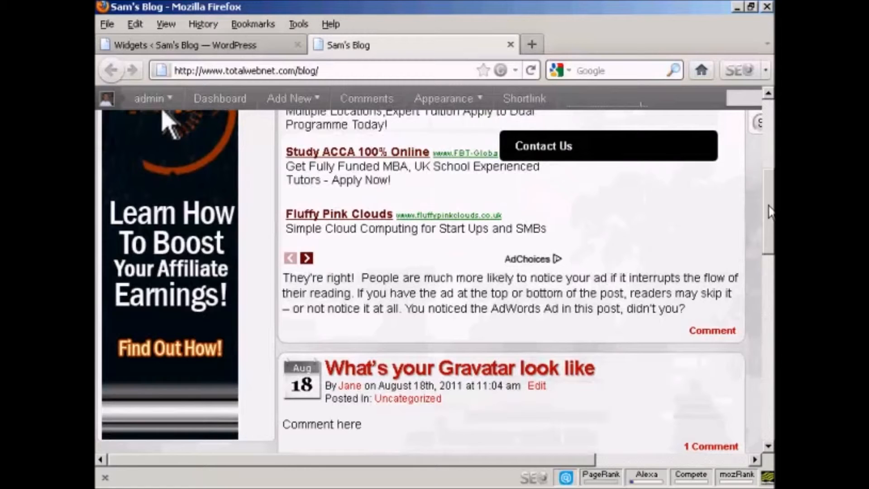
drag(769, 211, 770, 235)
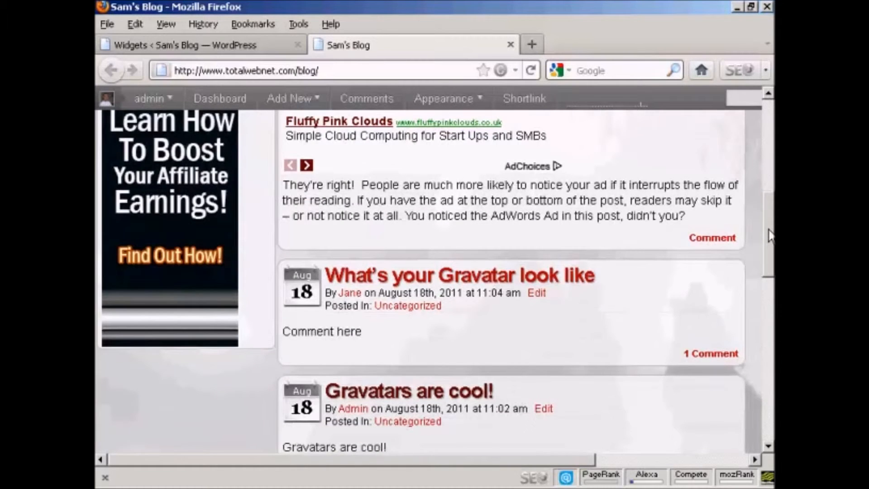
drag(770, 235, 769, 93)
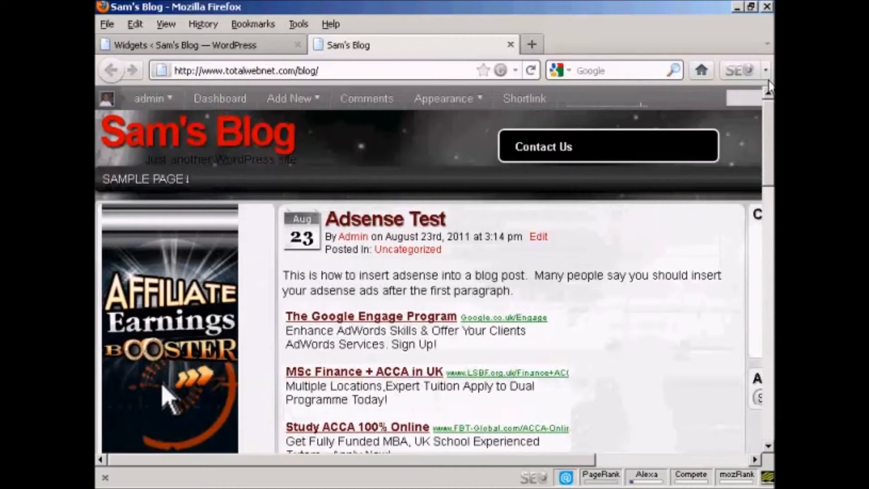
Switch the Slick Contact Forms widget to the Slide Out style and save it.
click(223, 46)
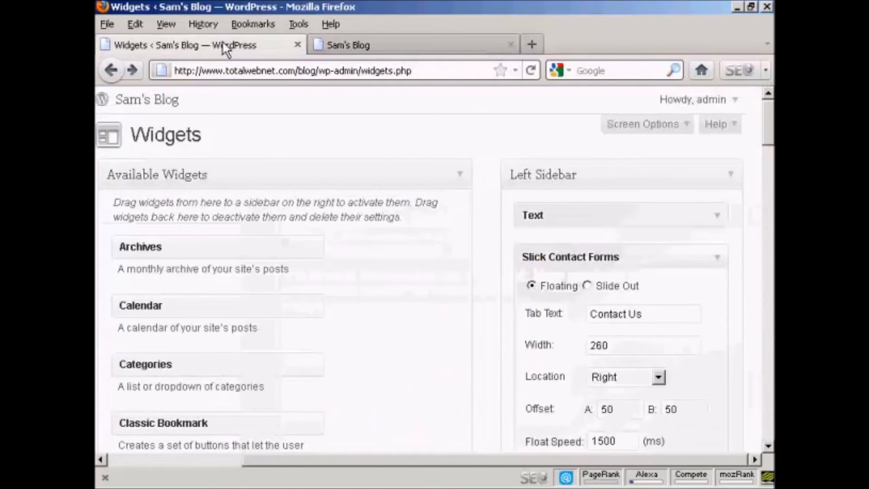
click(588, 285)
drag(768, 132, 771, 215)
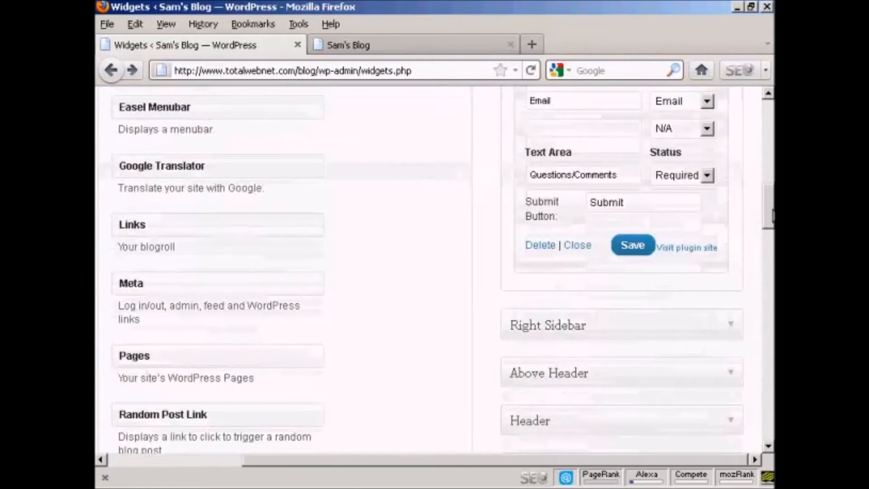
click(633, 256)
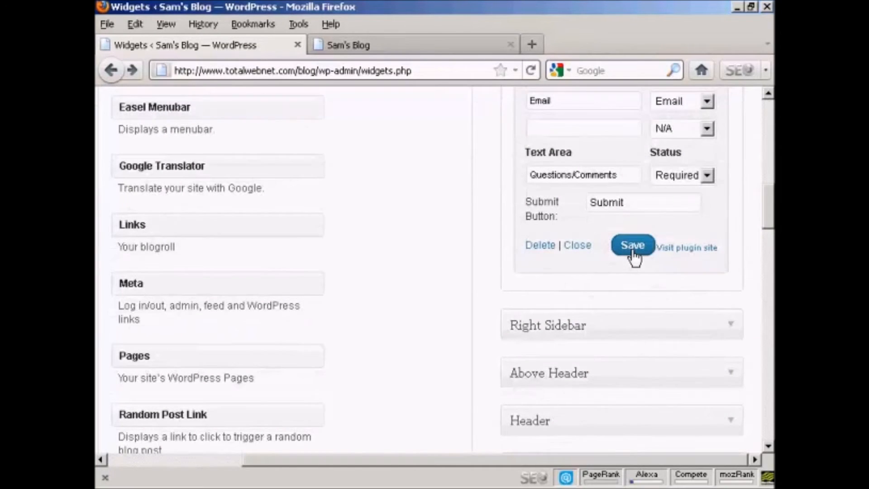
Reload the blog page and open and close the slide-out Contact Us form.
click(422, 49)
click(531, 69)
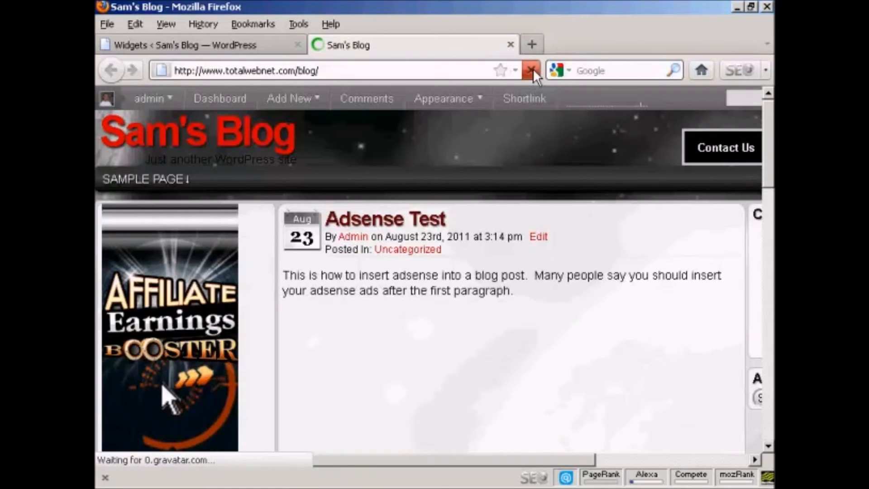
click(737, 149)
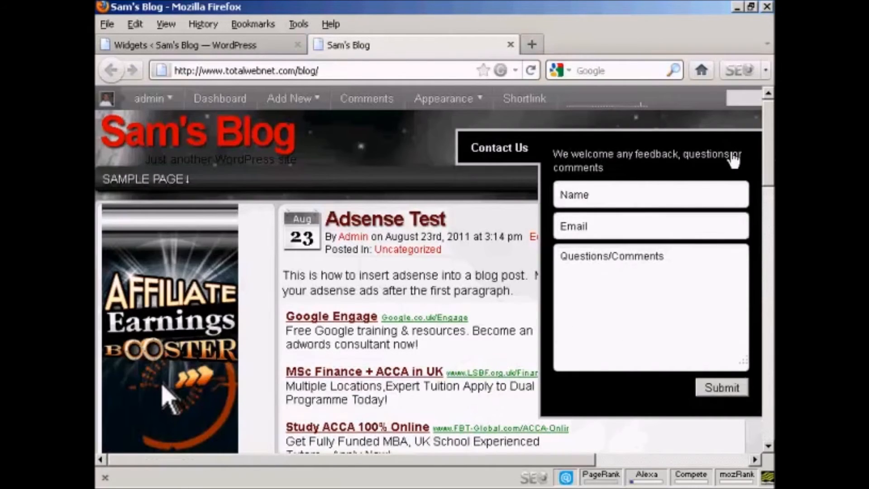
click(513, 151)
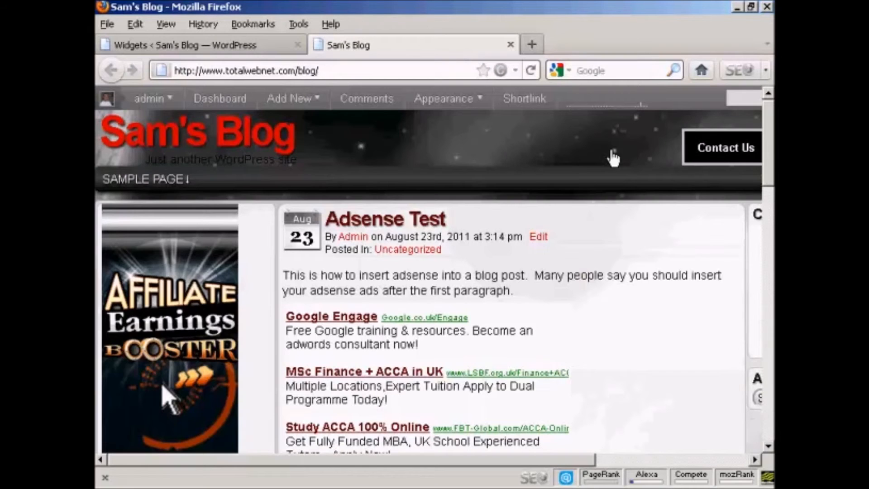
drag(771, 144, 771, 113)
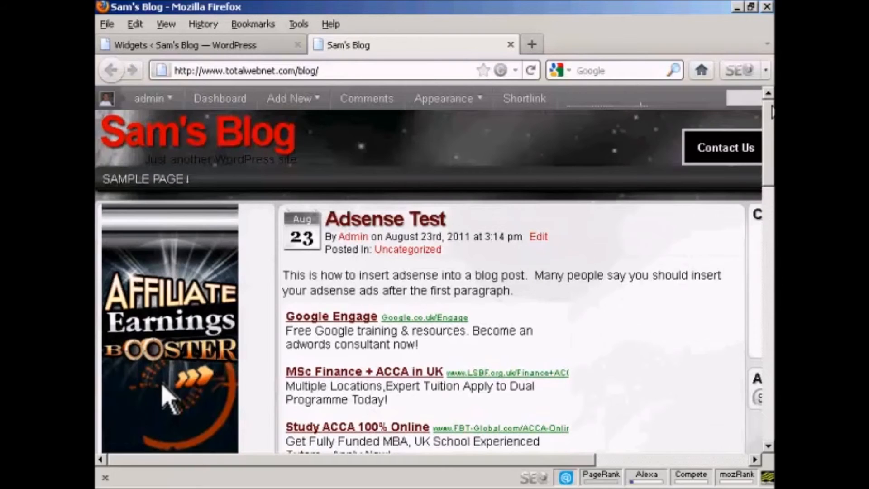